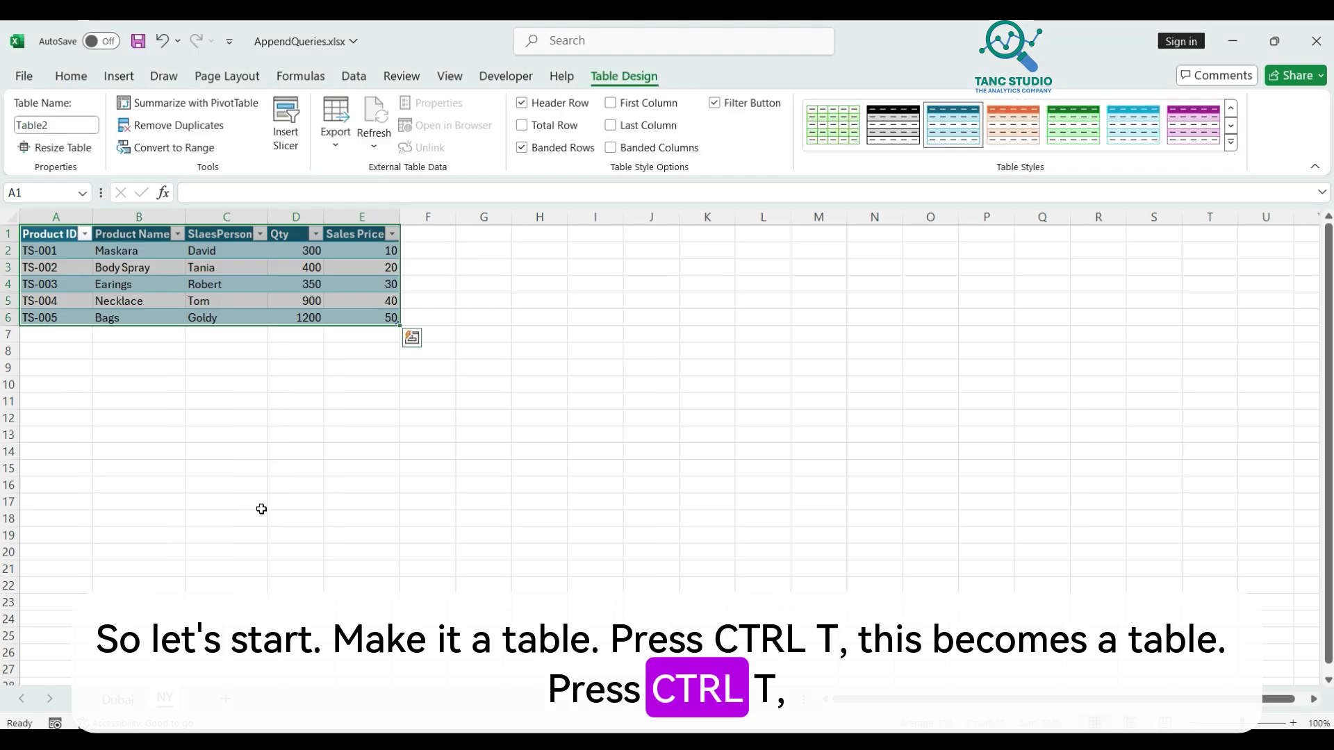
- Compare the columns of the Dubai and NY tables and check the empty area below the Dubai table
left_click(118, 699)
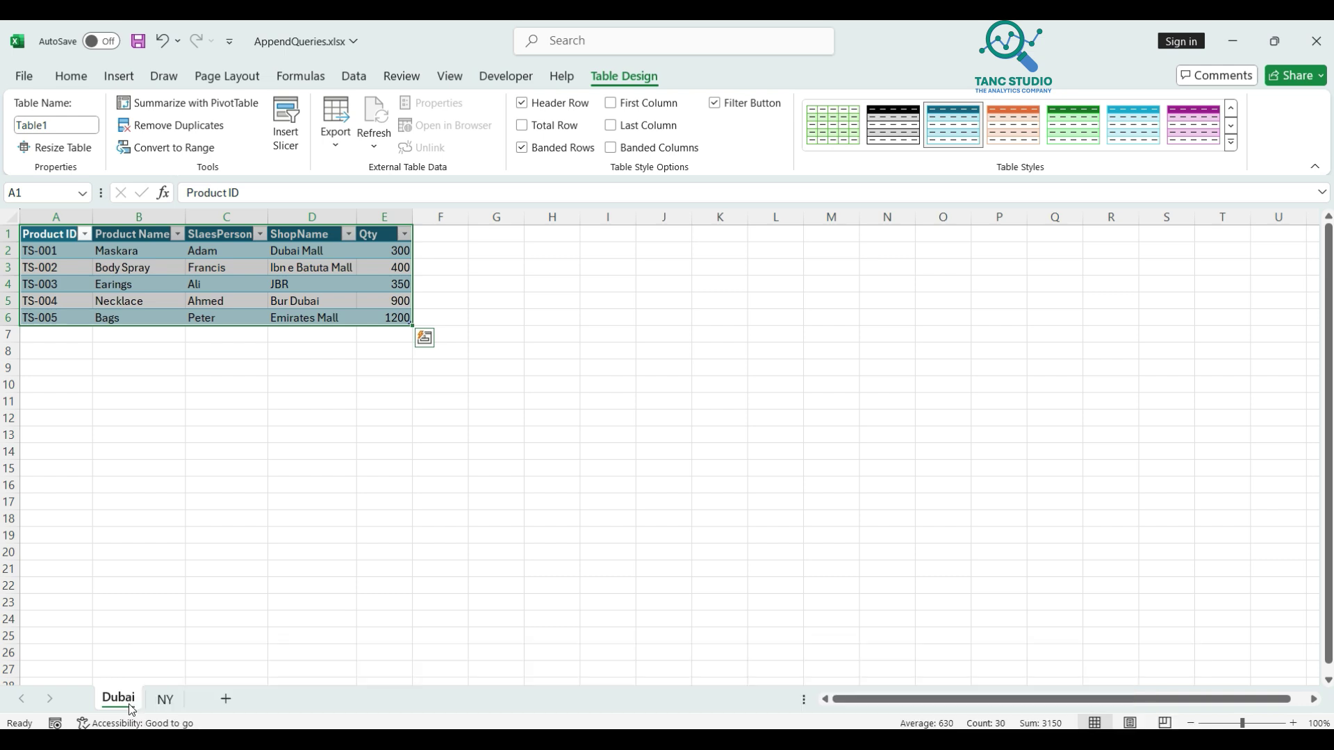
left_click(130, 705)
left_click(164, 700)
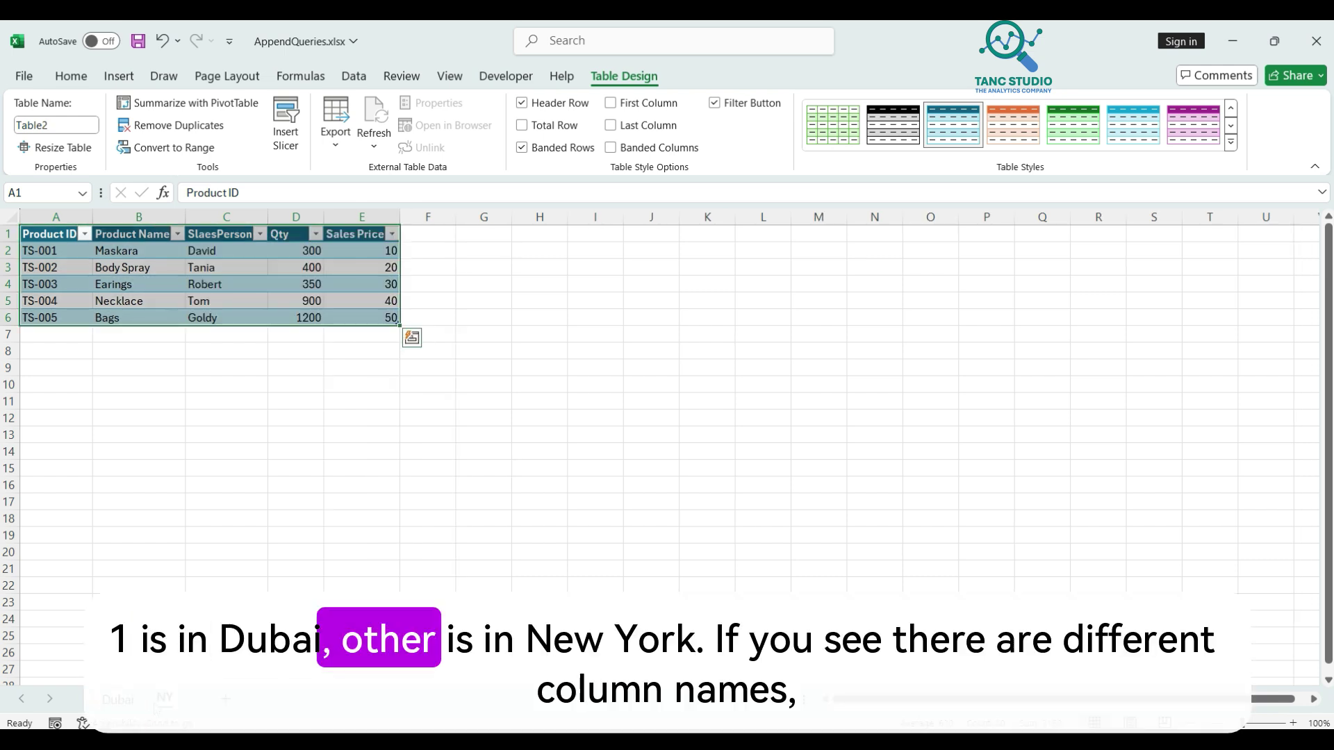
left_click(127, 707)
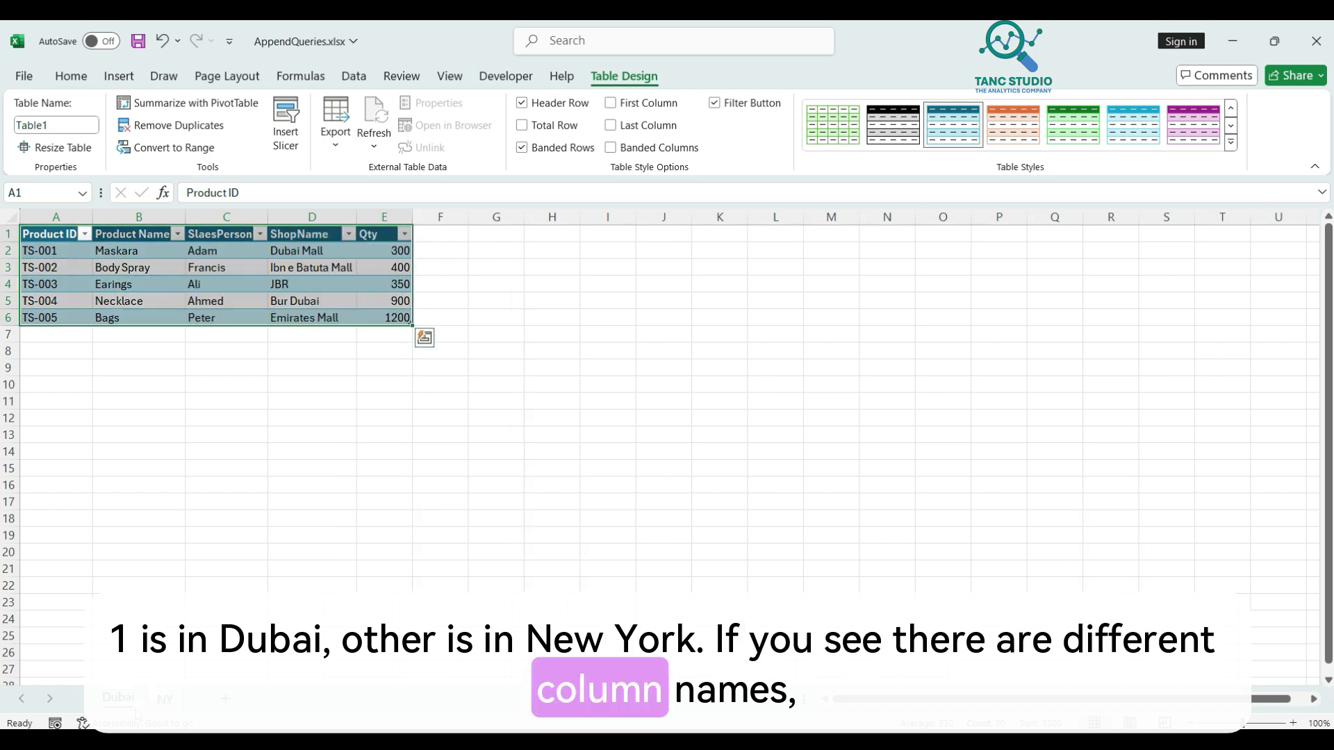
left_click(216, 364)
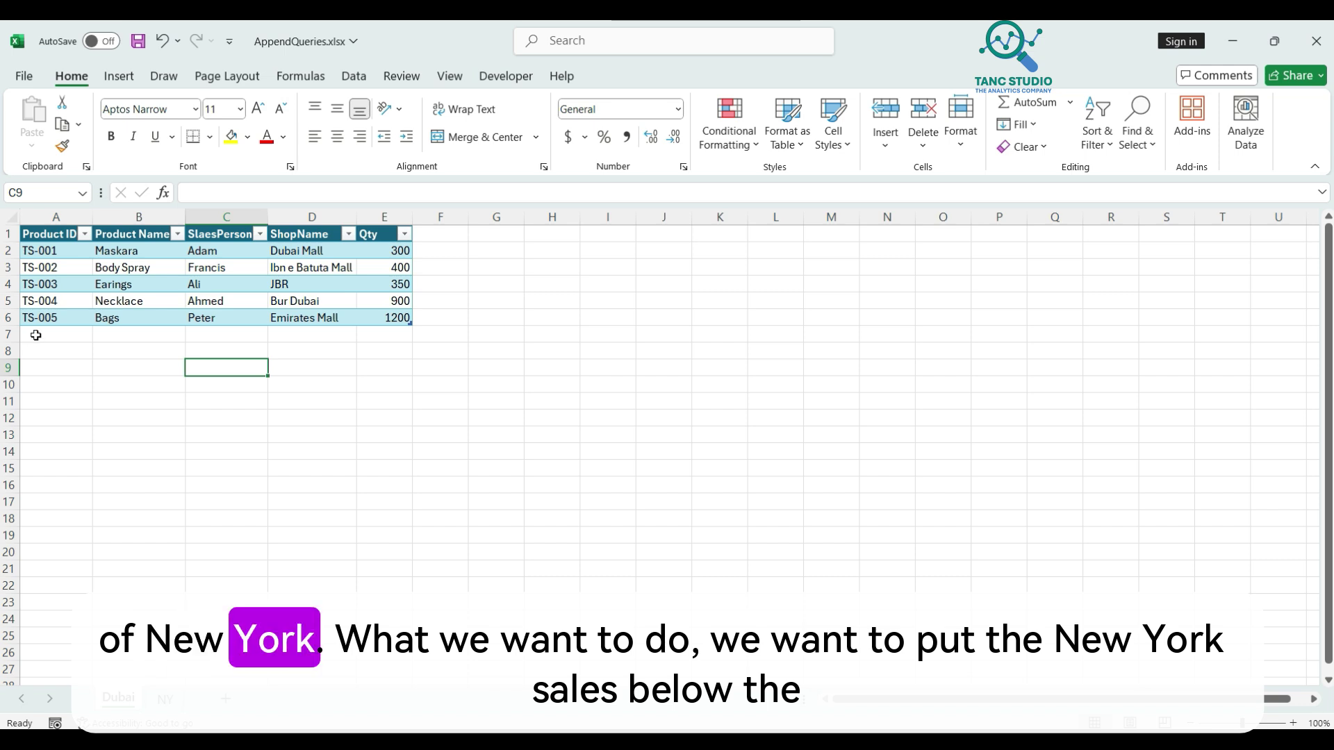
left_click_drag(35, 336, 395, 461)
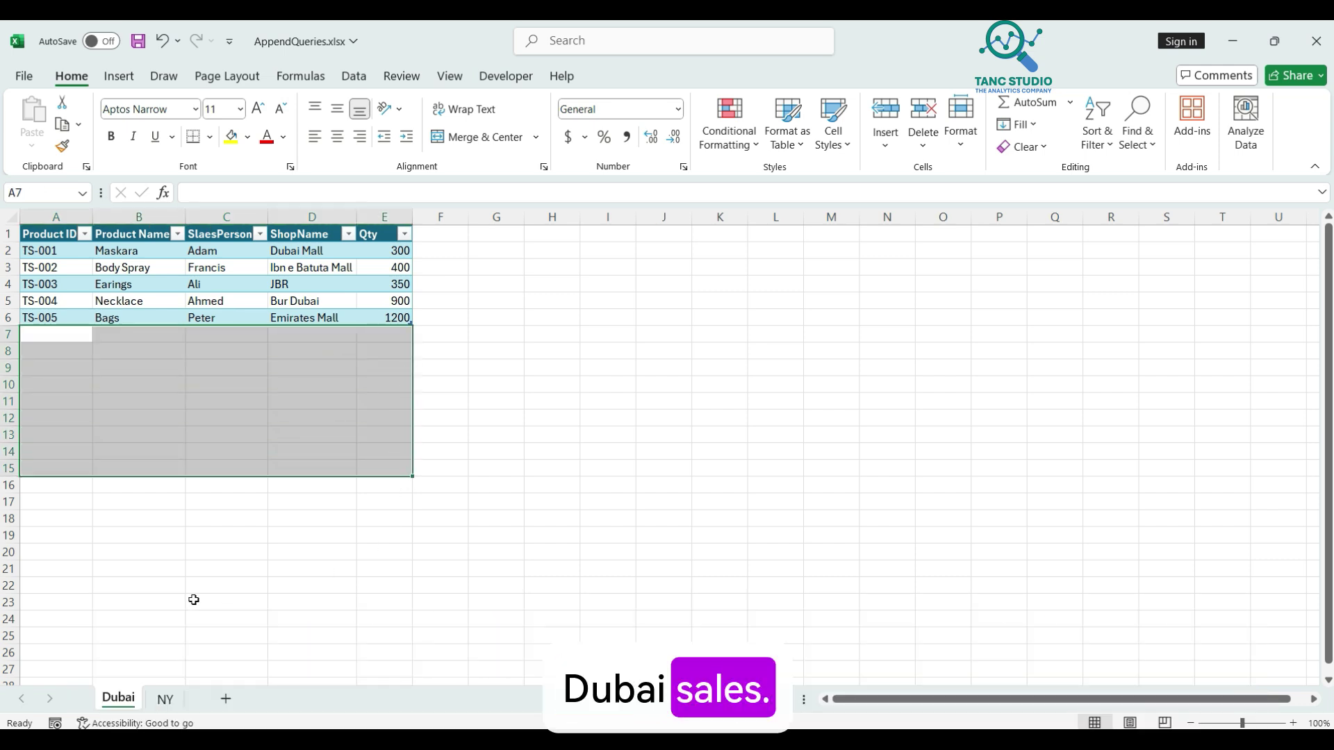
left_click(589, 464)
- Open the Power Query Editor and connect to AppendQueries.xlsx as a new Excel workbook source
left_click(177, 272)
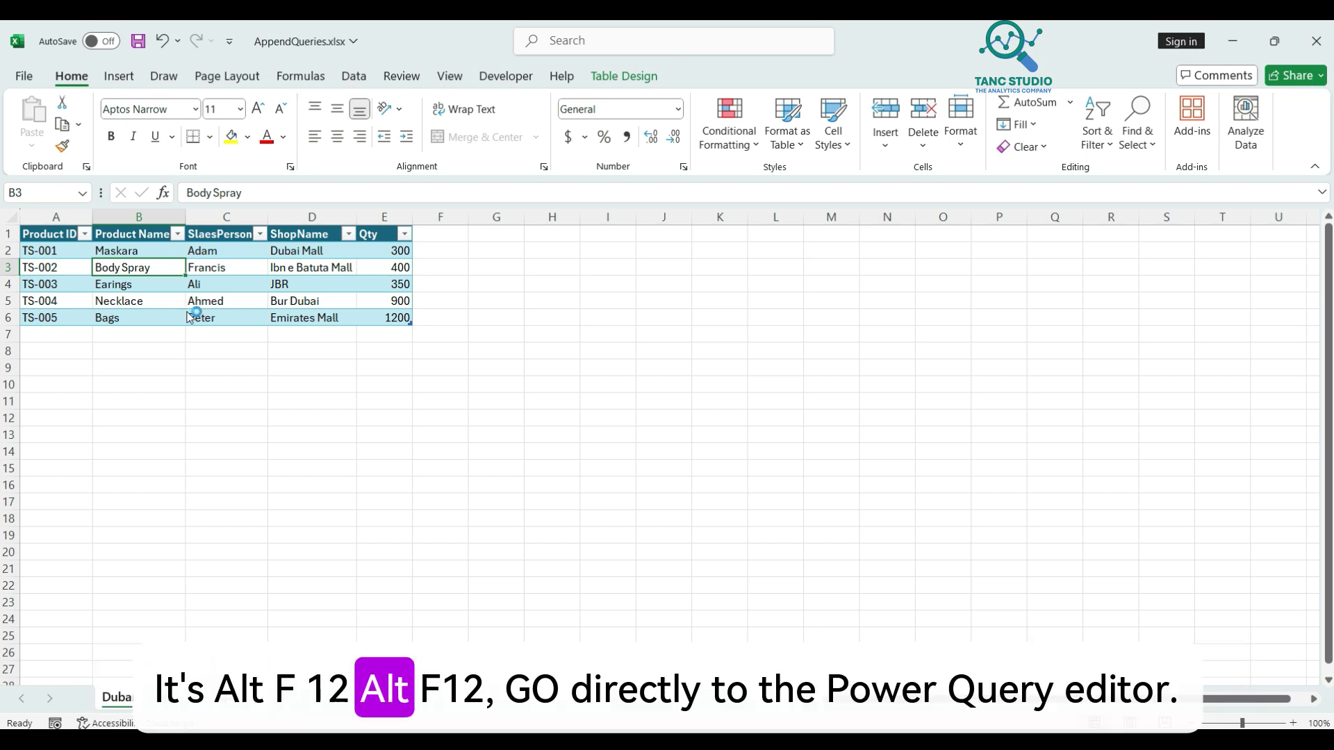
key("alt+F12")
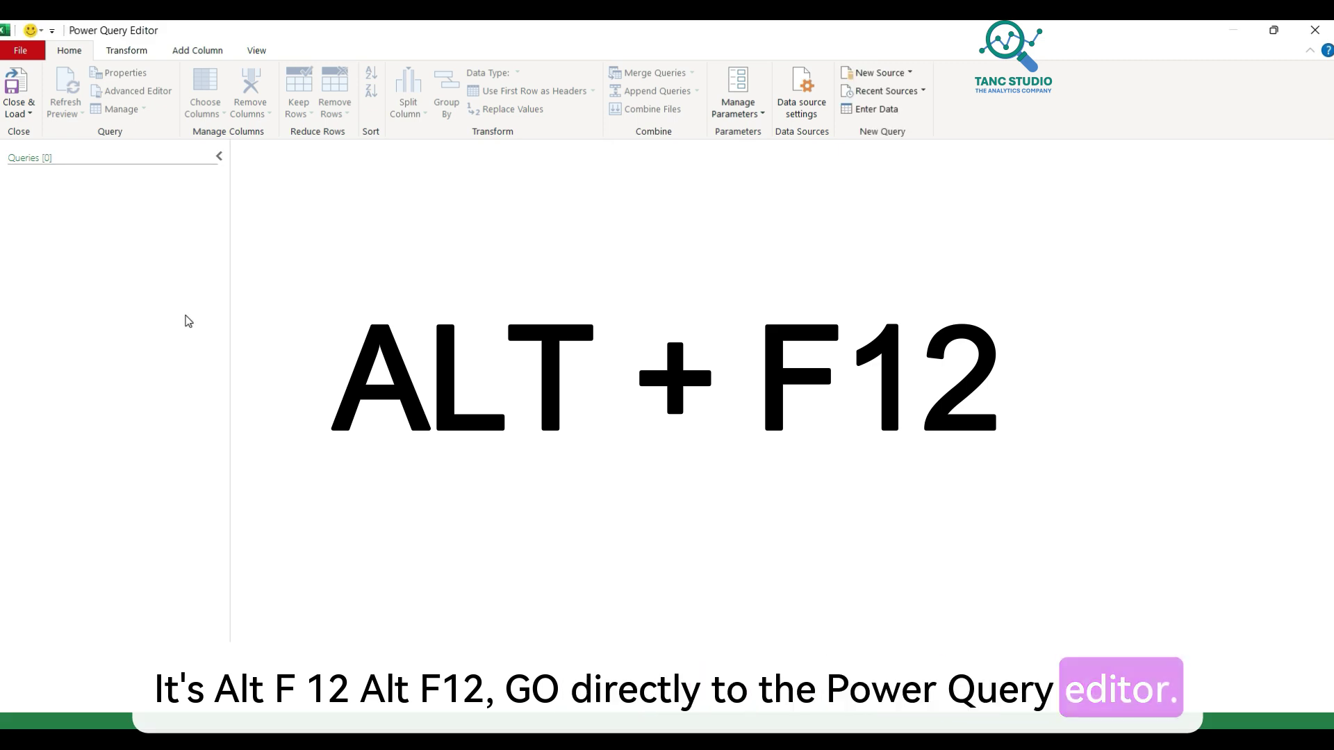
left_click(895, 73)
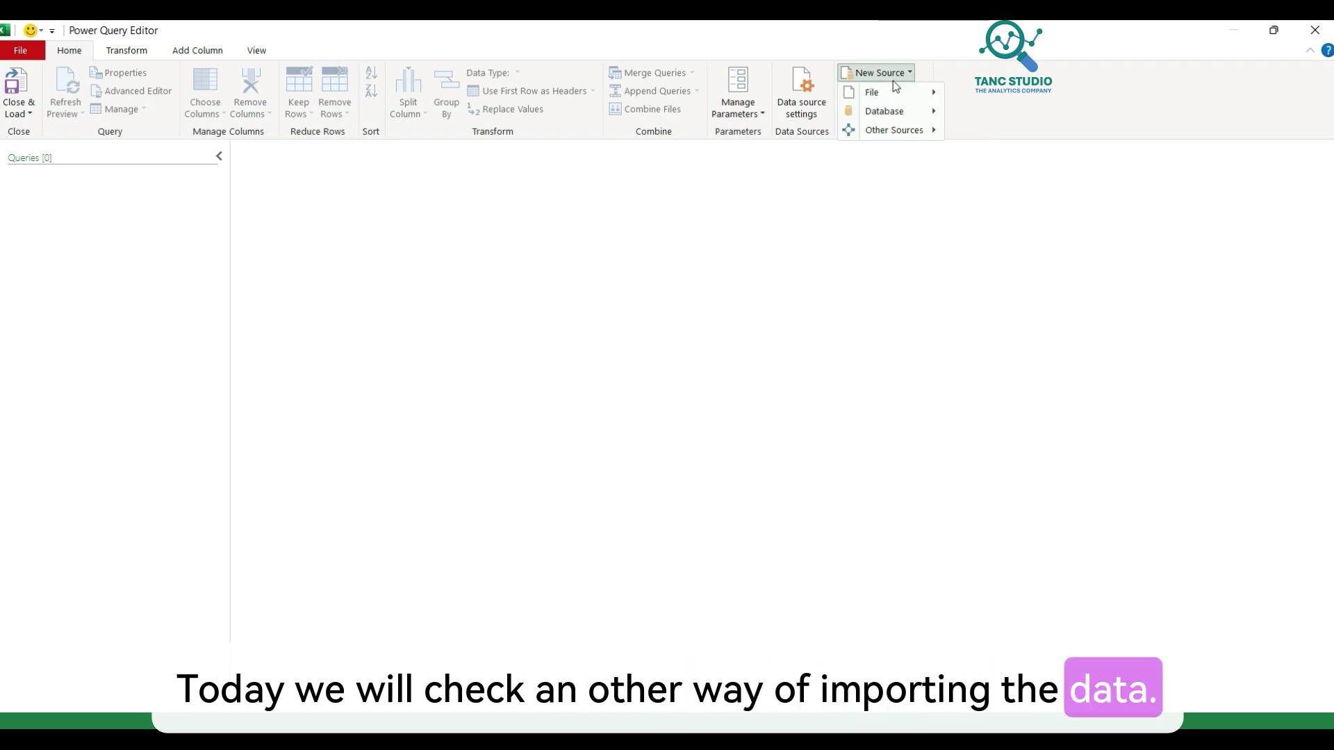
mouse_move(895, 92)
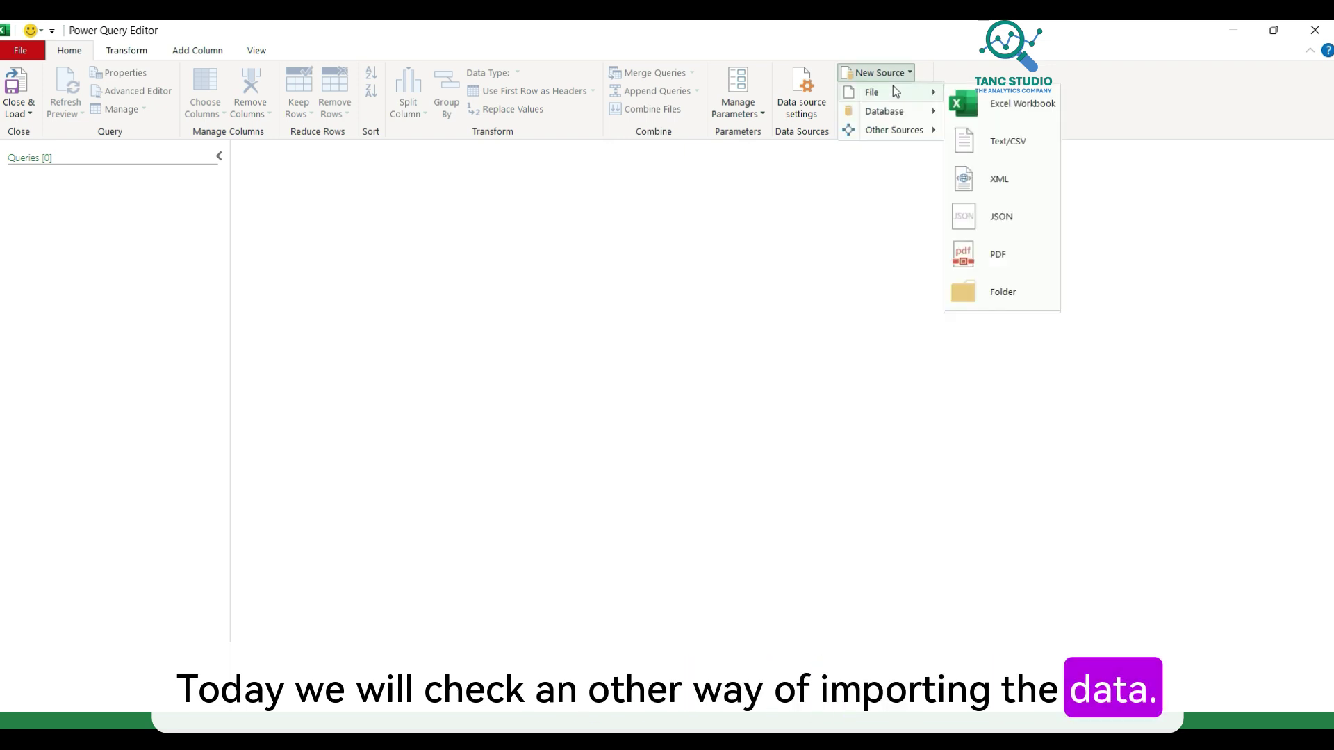
left_click(1018, 105)
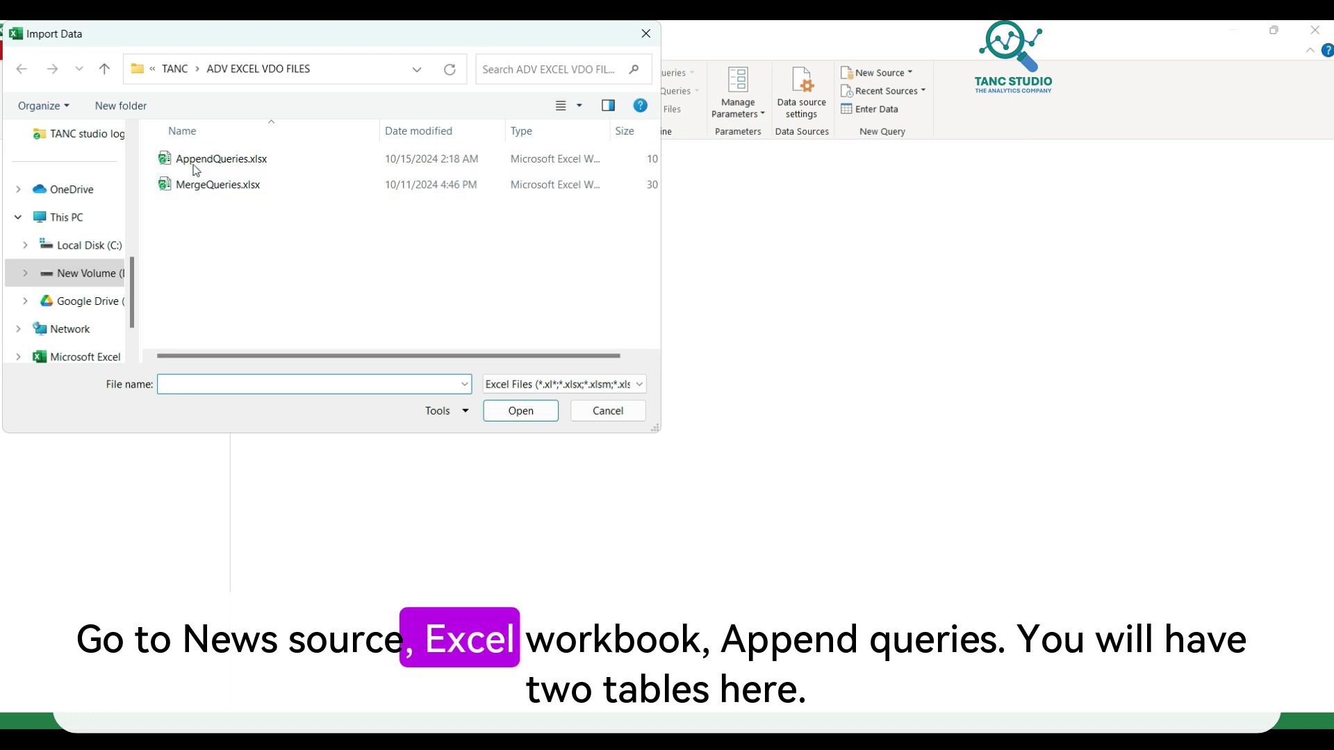
left_click(194, 164)
left_click(530, 415)
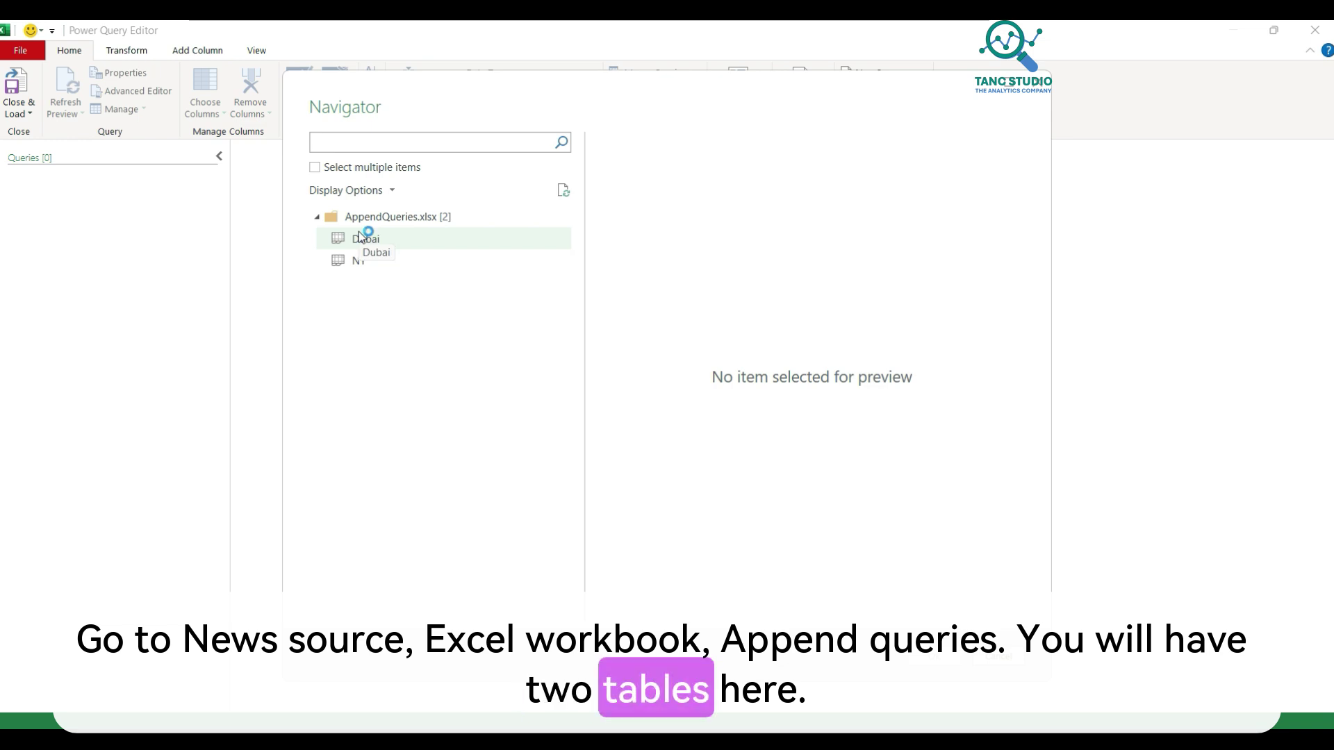
- Preview the Dubai and NY sheets and import Dubai as a query
left_click(361, 238)
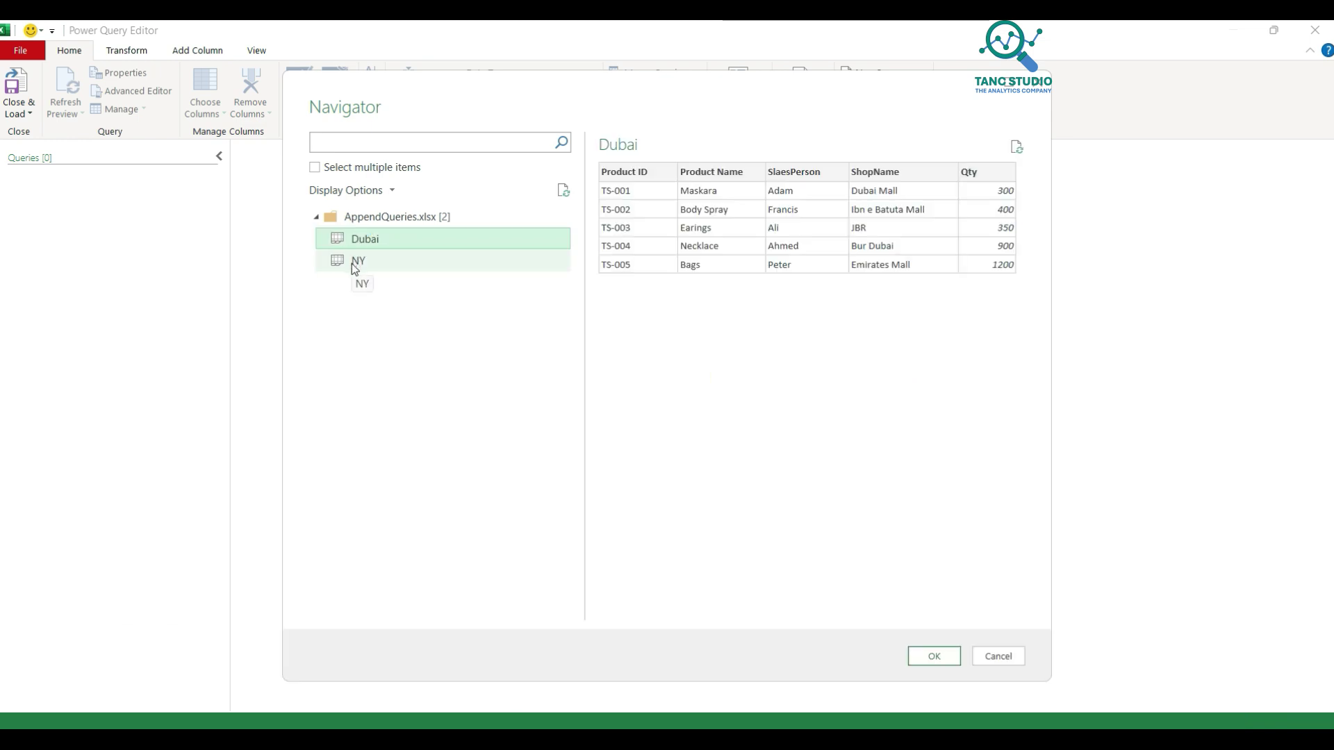
left_click(356, 261)
left_click(363, 239)
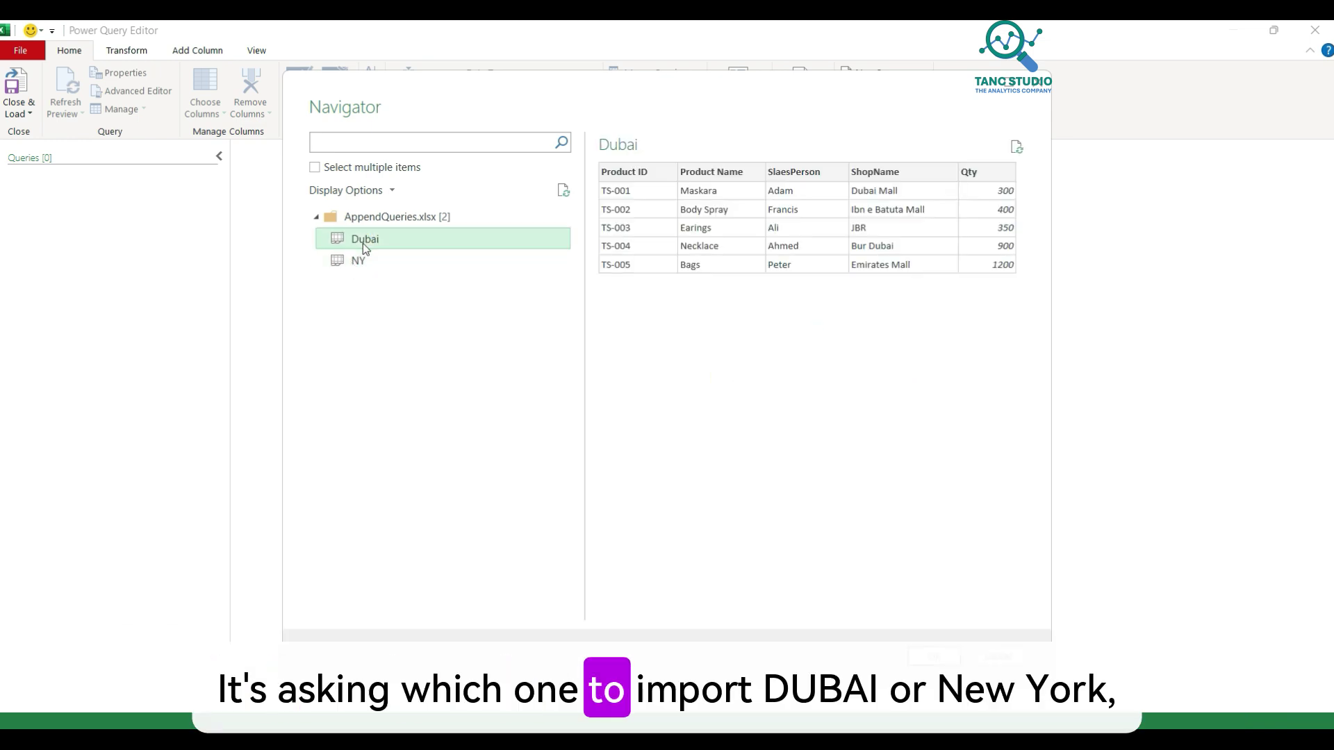
left_click(933, 657)
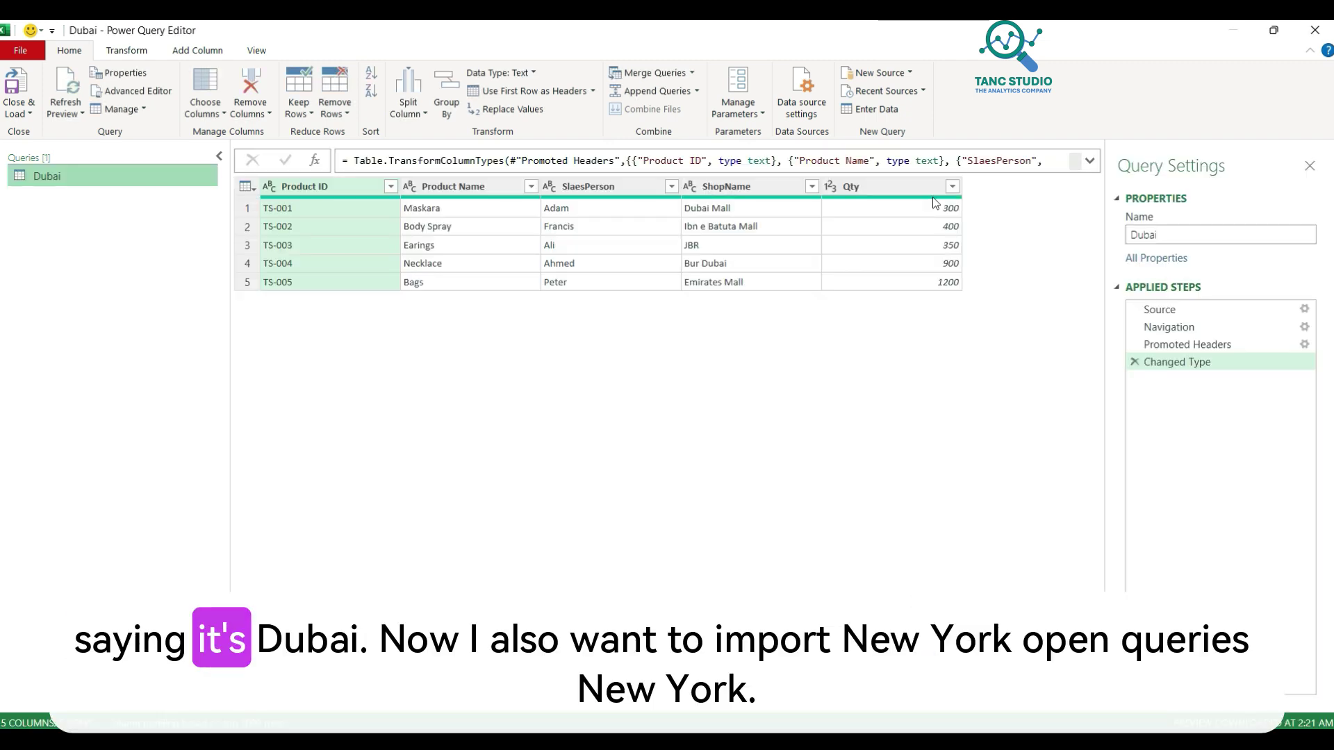
- Import the NY sheet from AppendQueries.xlsx as a second query
left_click(901, 74)
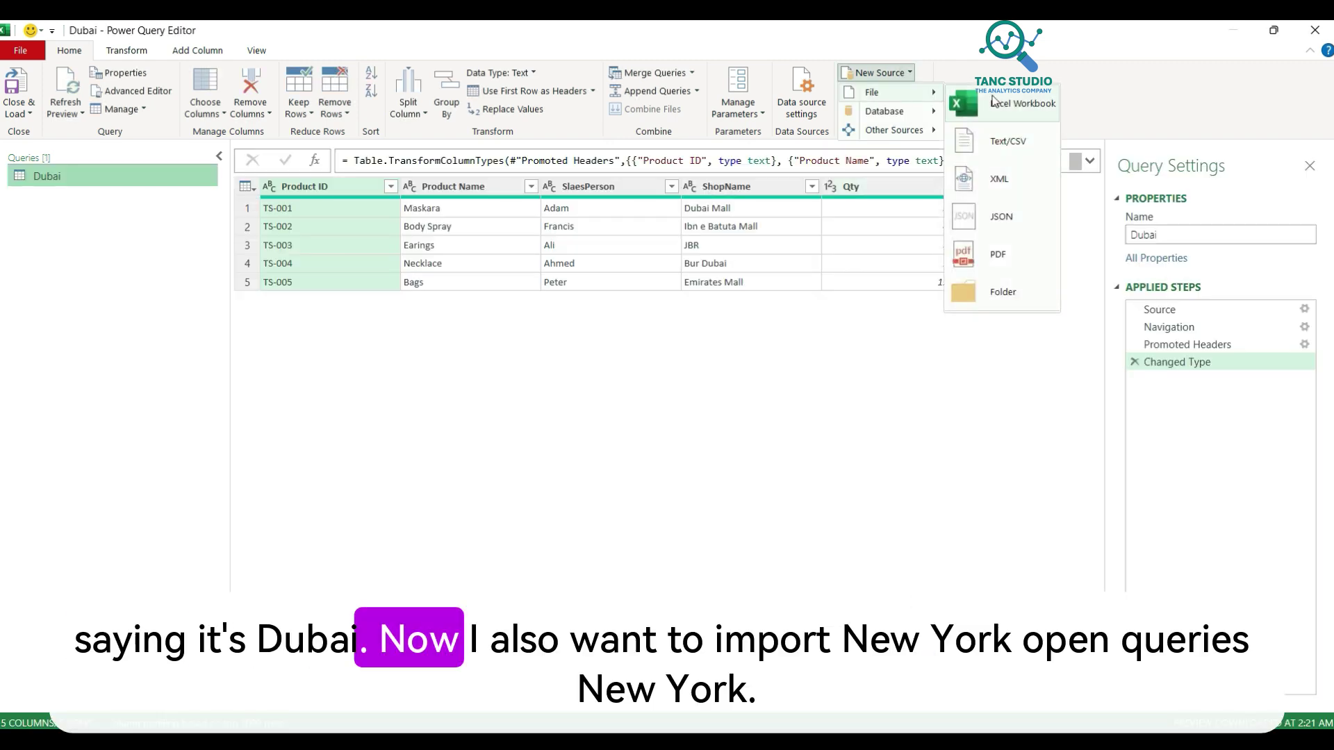
left_click(1014, 103)
left_click(209, 159)
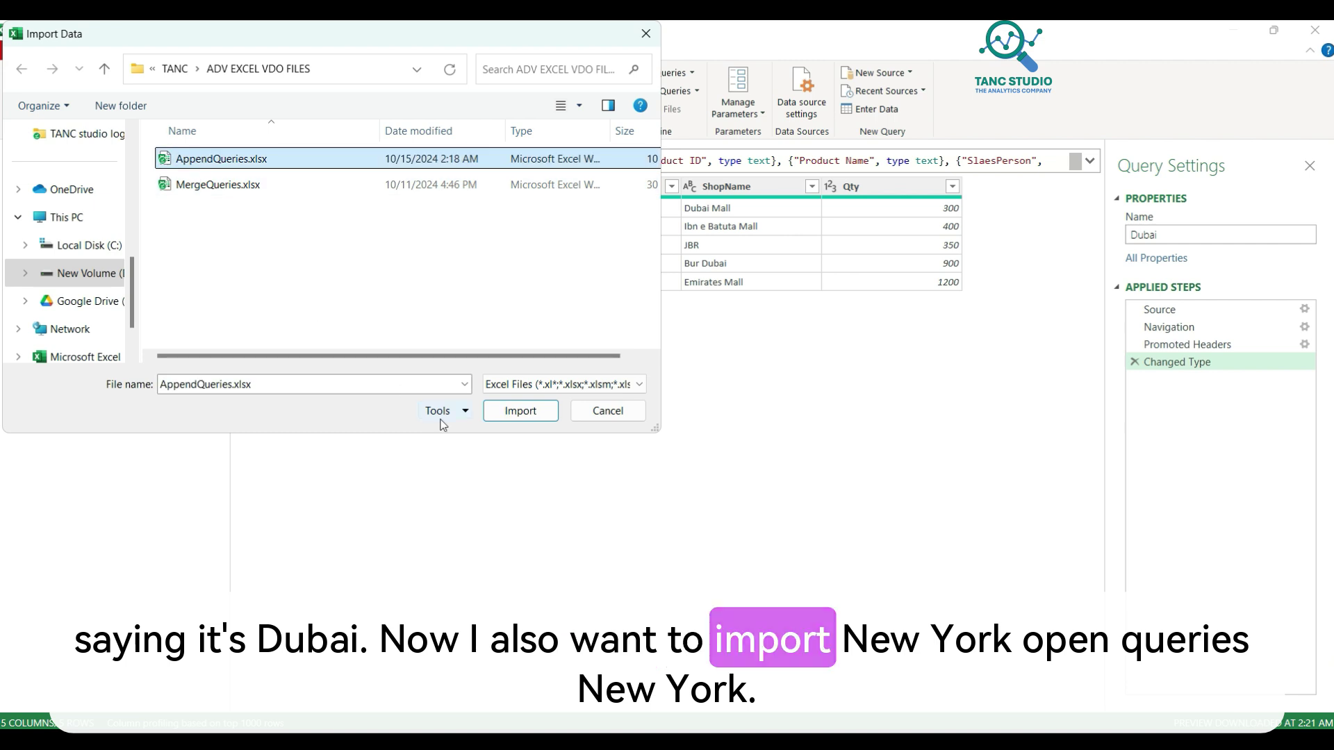
left_click(521, 411)
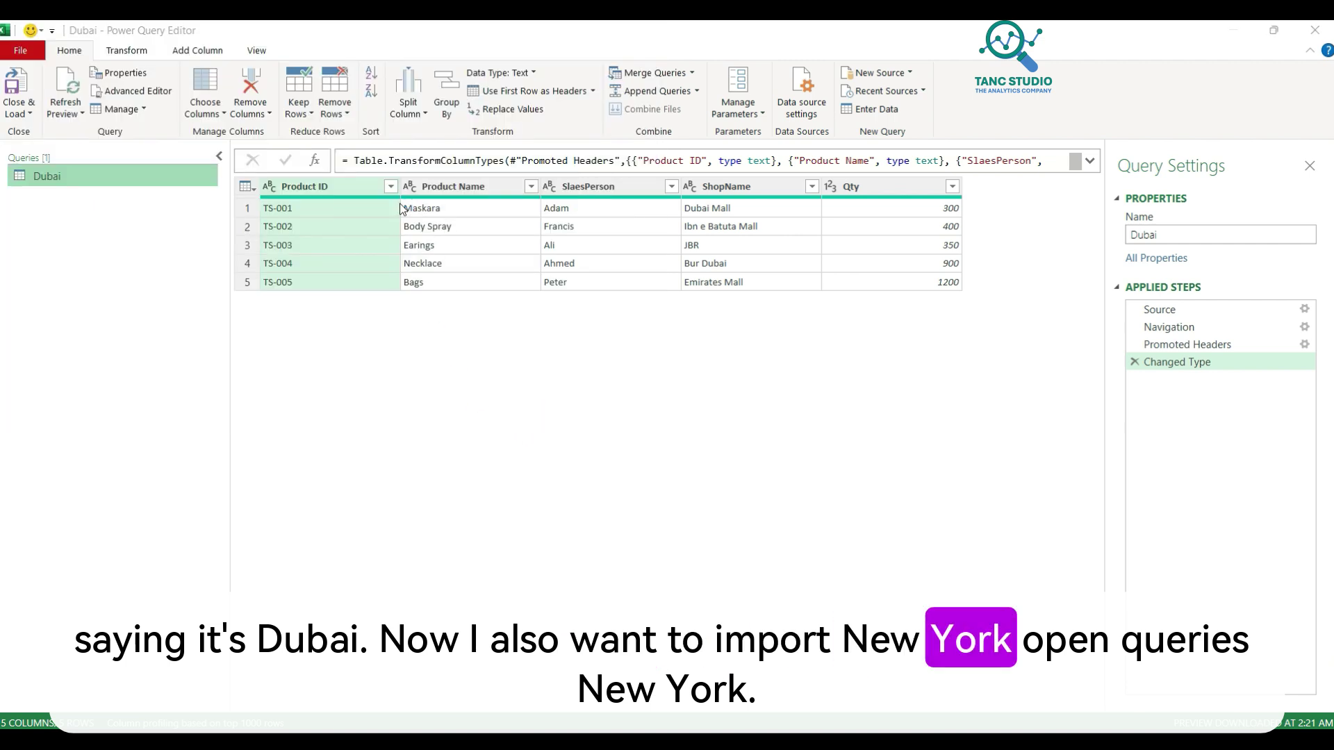
left_click(368, 260)
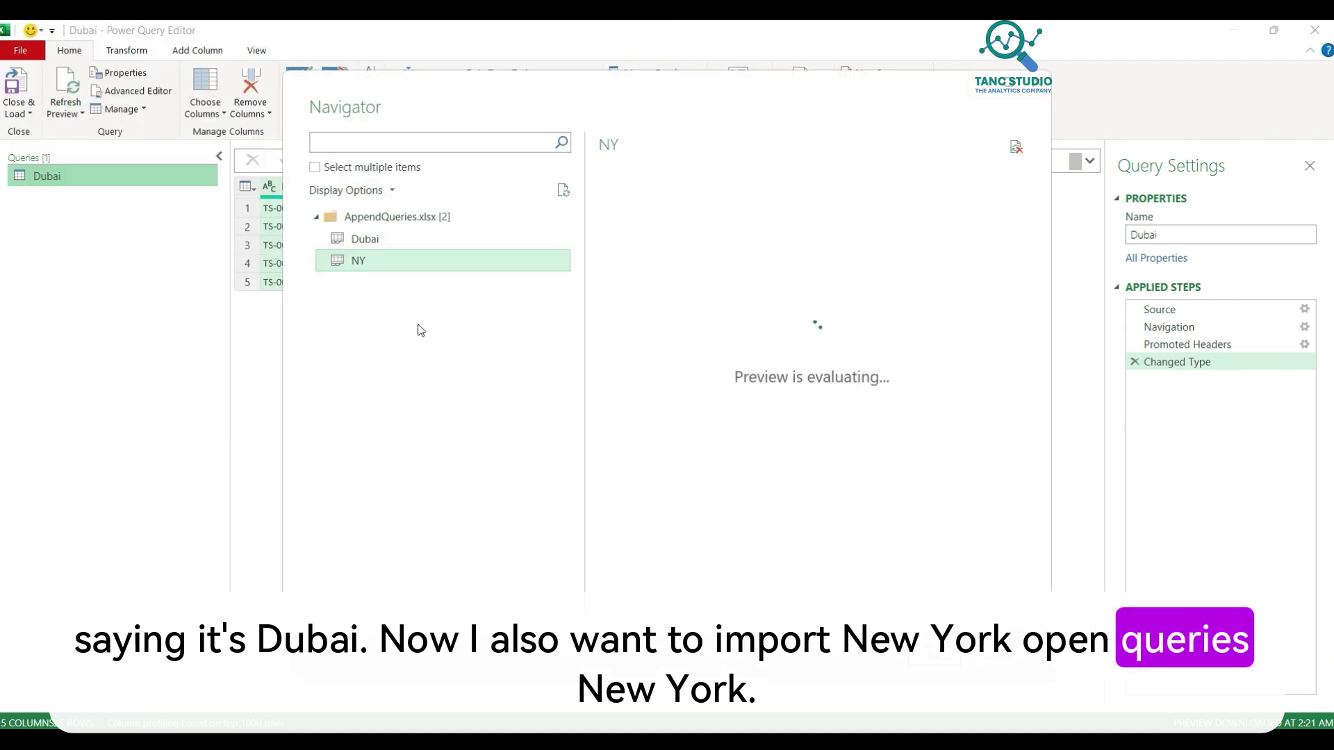
left_click(929, 658)
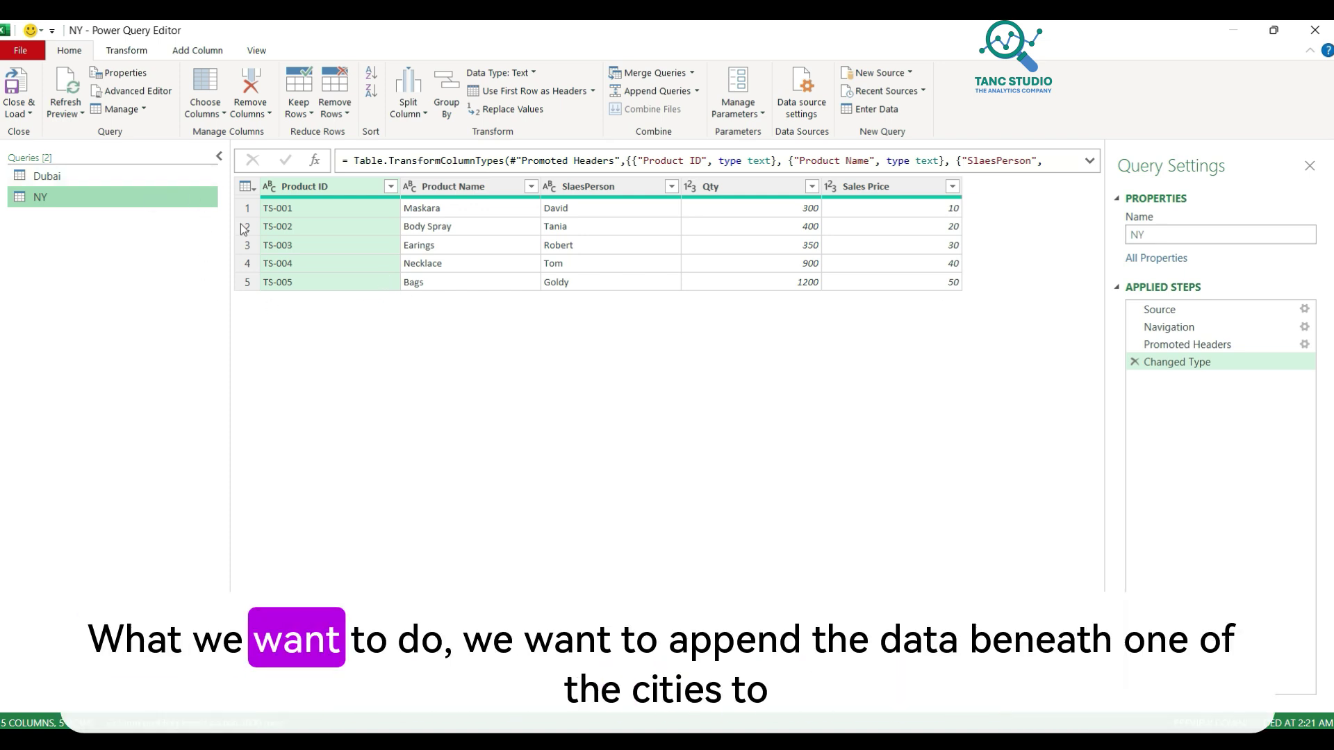
- Append the two tables as a new query, with Dubai as the first table and NY as the second
left_click(84, 179)
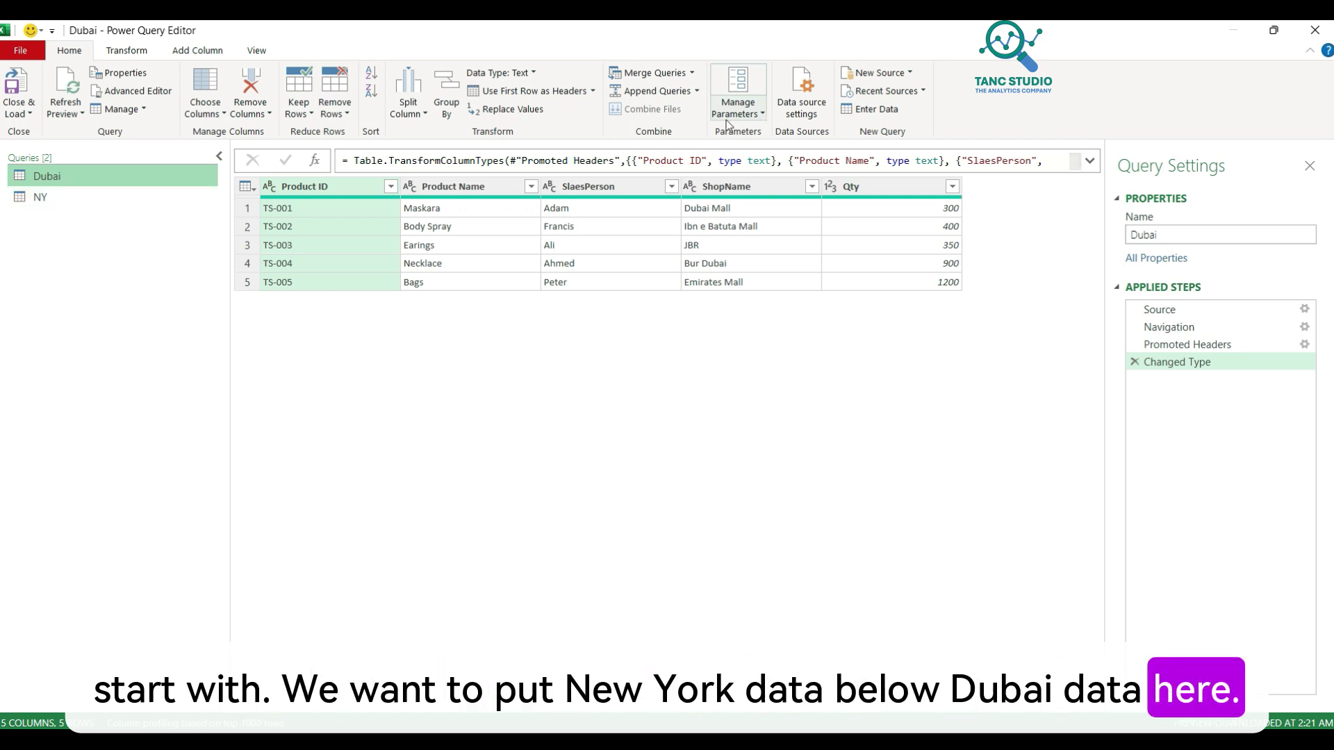
left_click(696, 91)
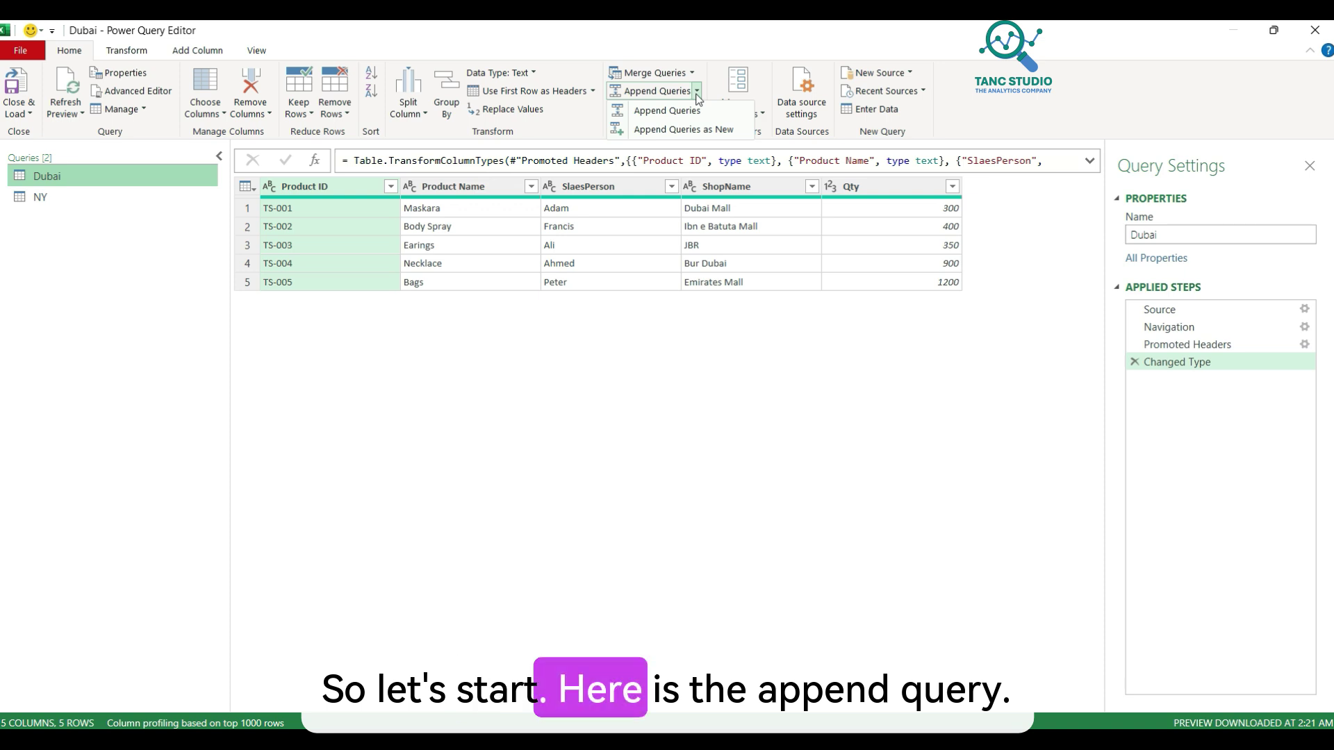
left_click(698, 131)
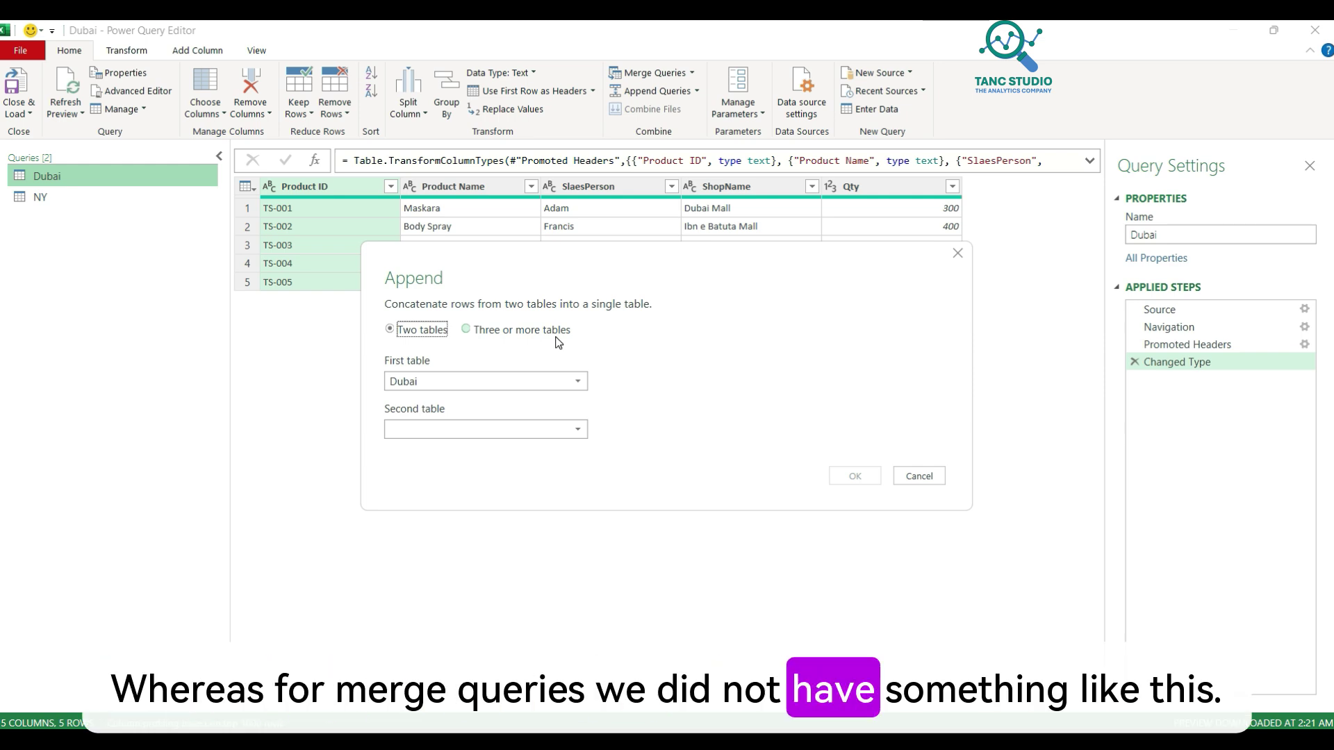
left_click(577, 388)
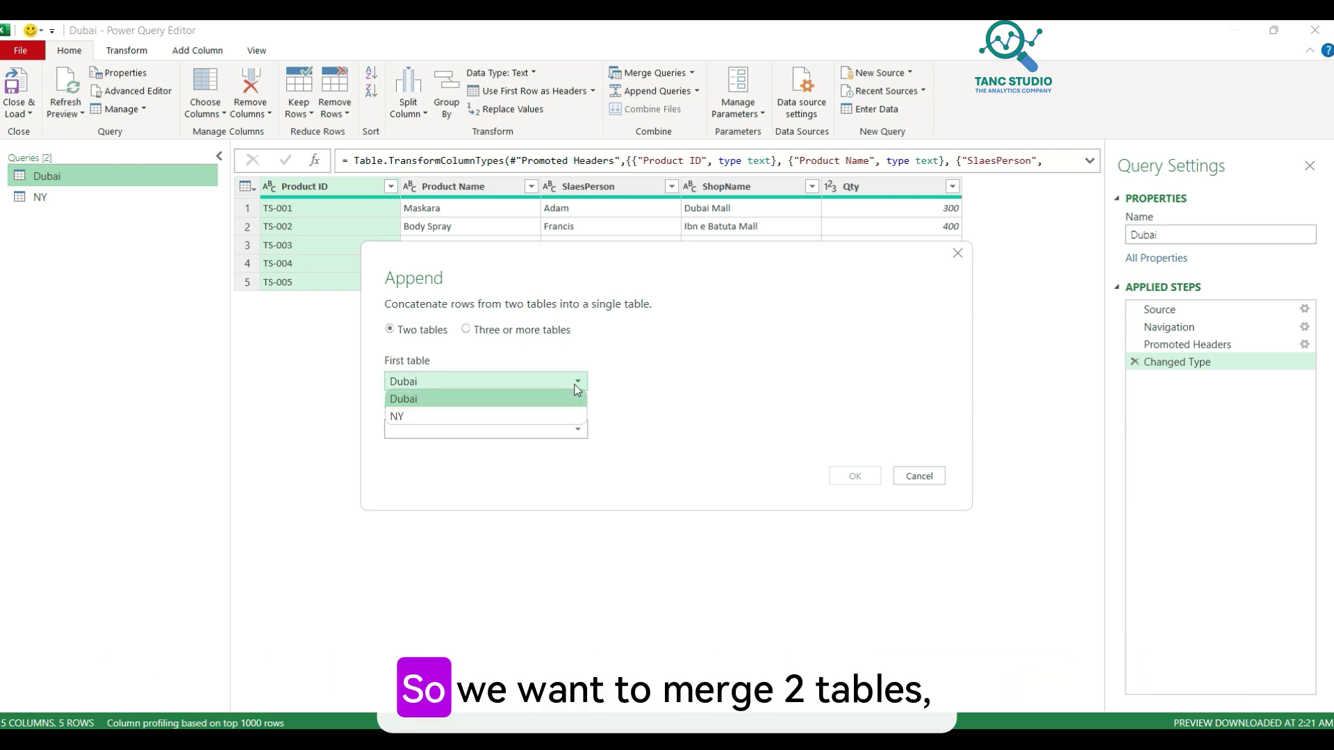
left_click(577, 388)
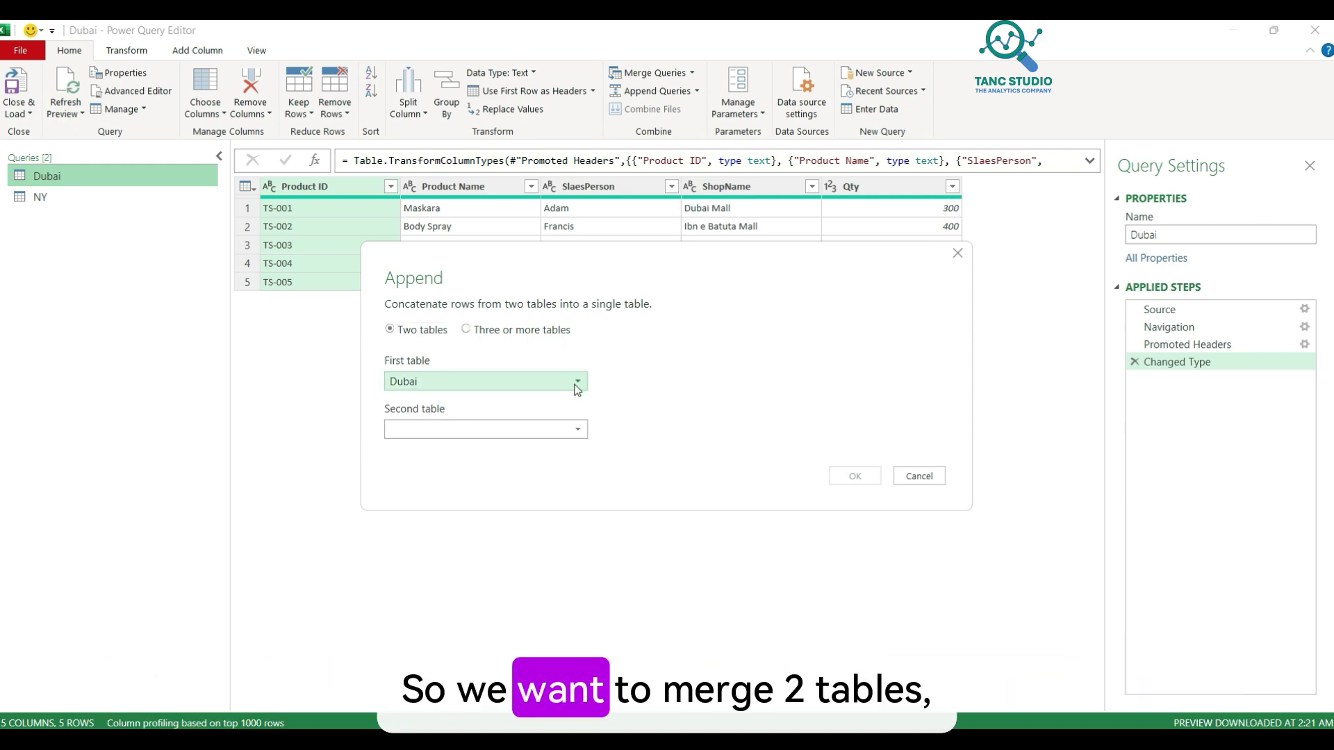
left_click(577, 429)
left_click(557, 462)
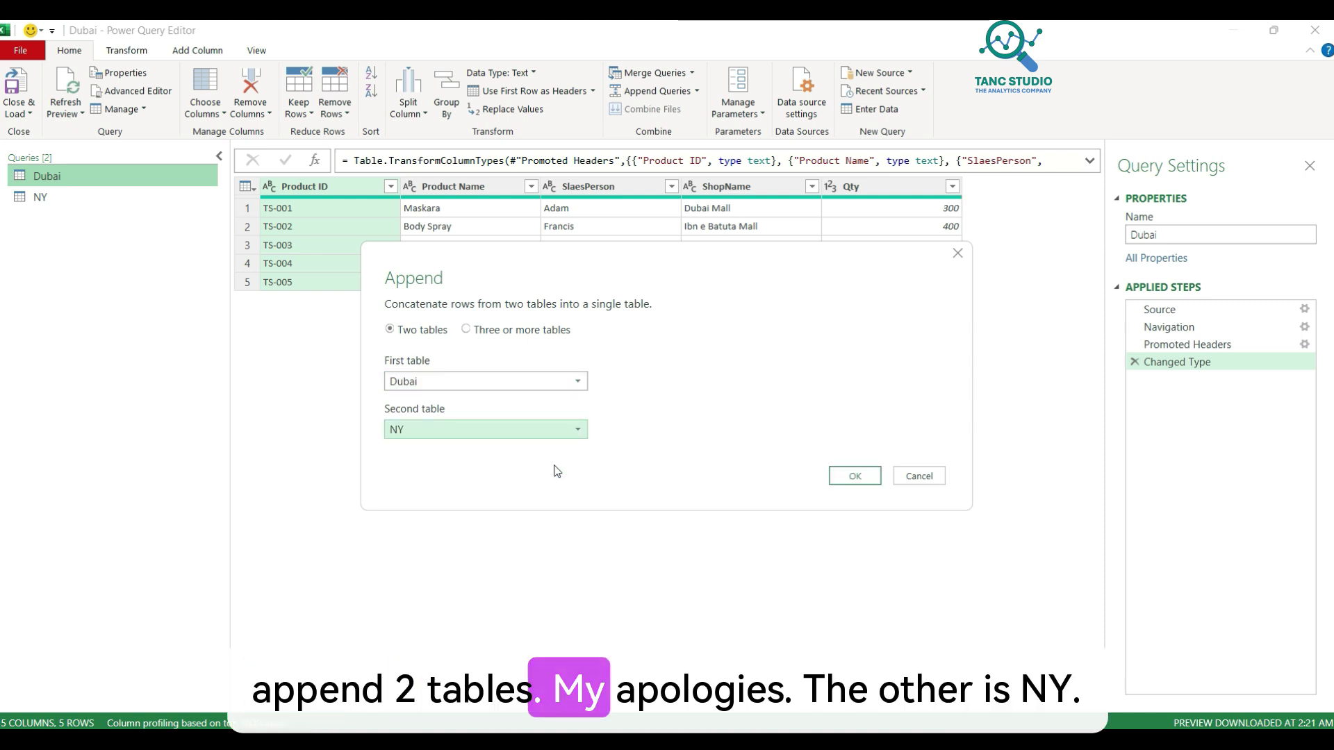
left_click(849, 483)
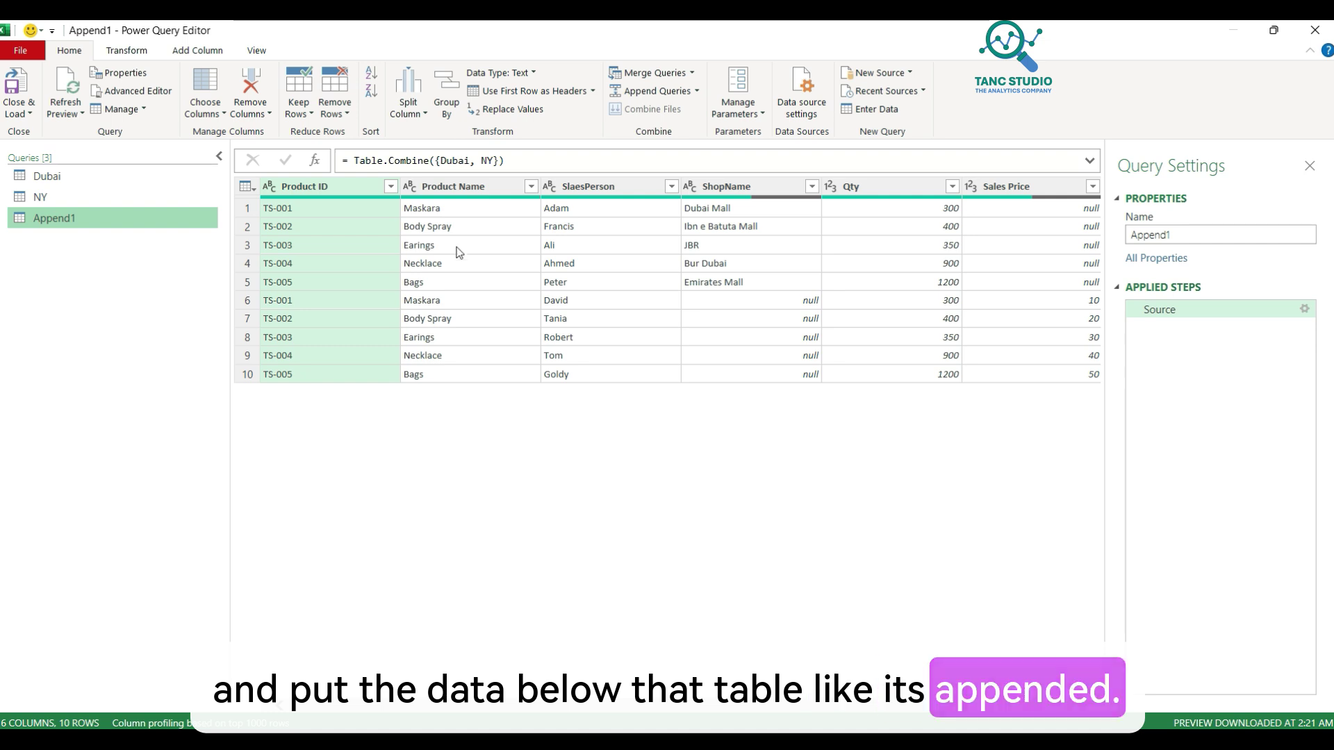
- Examine how the Product Name, SlaesPerson and remaining columns are combined in the appended query
left_click(482, 195)
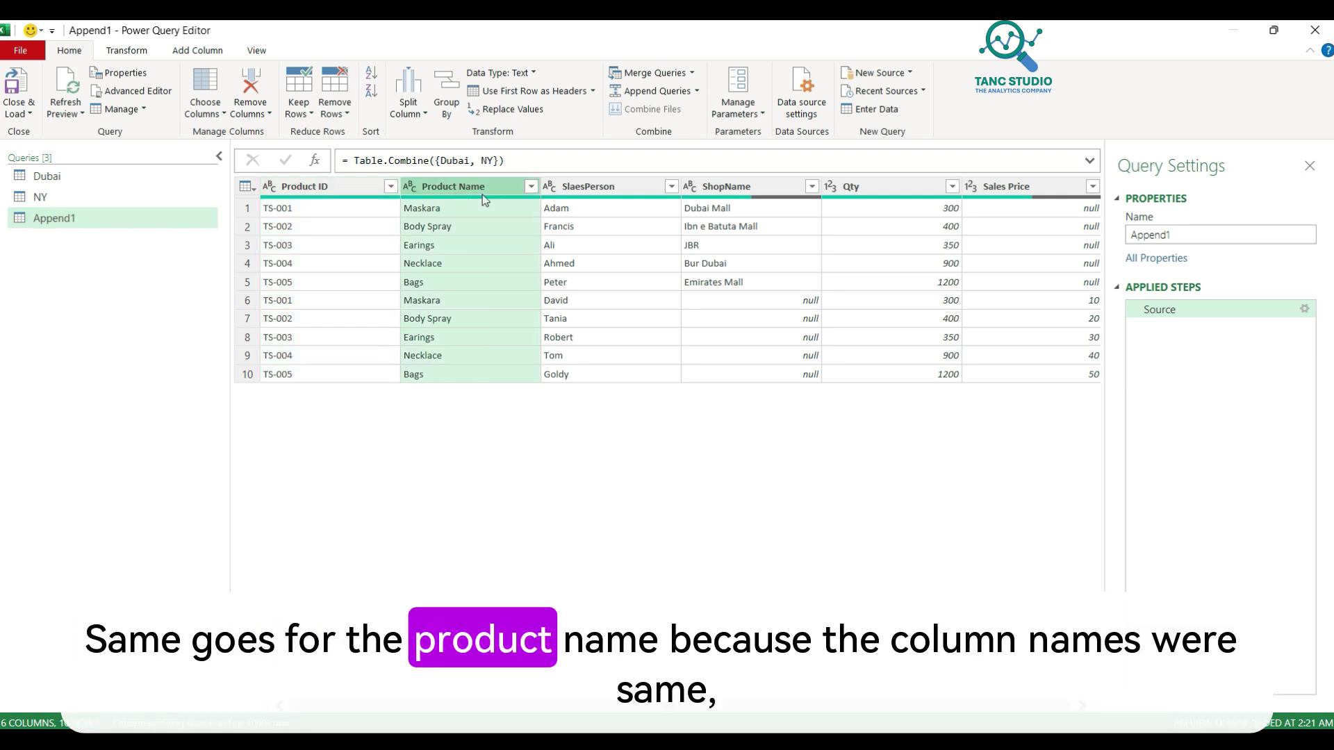
left_click(585, 190)
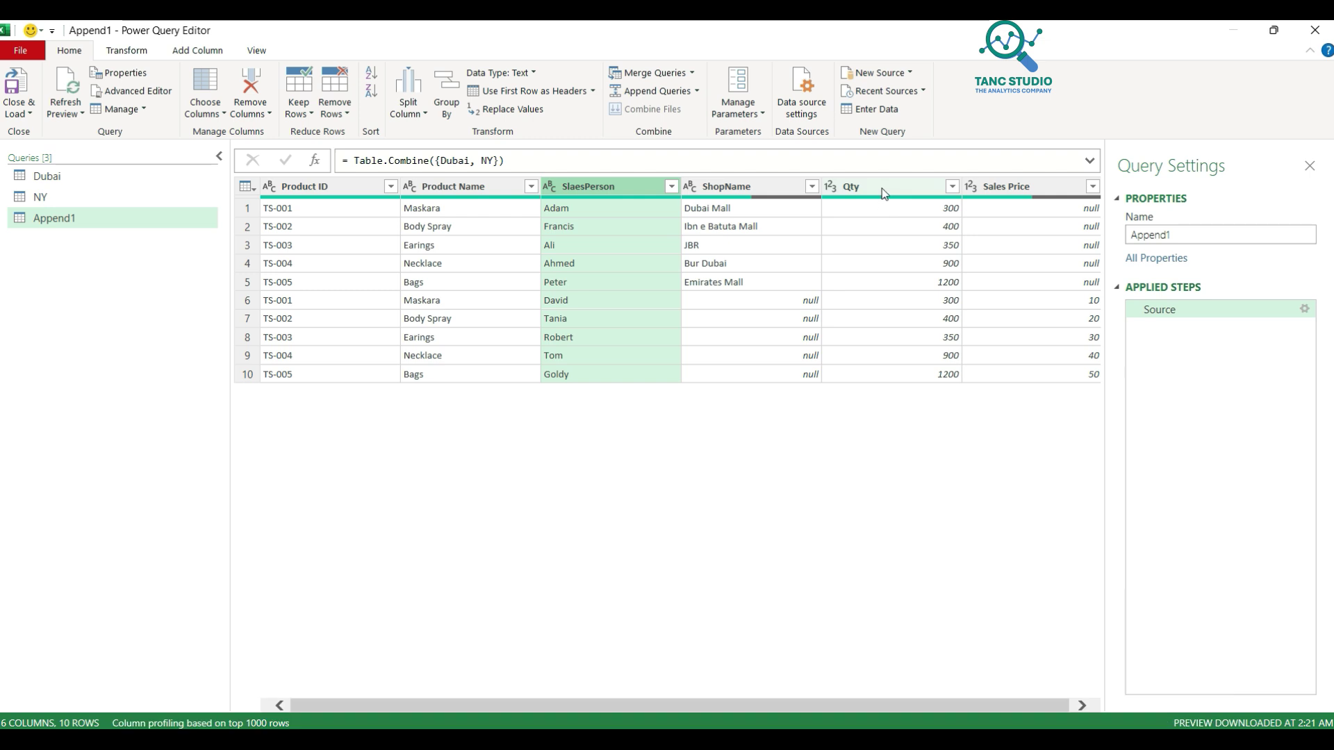
left_click_drag(952, 705, 964, 705)
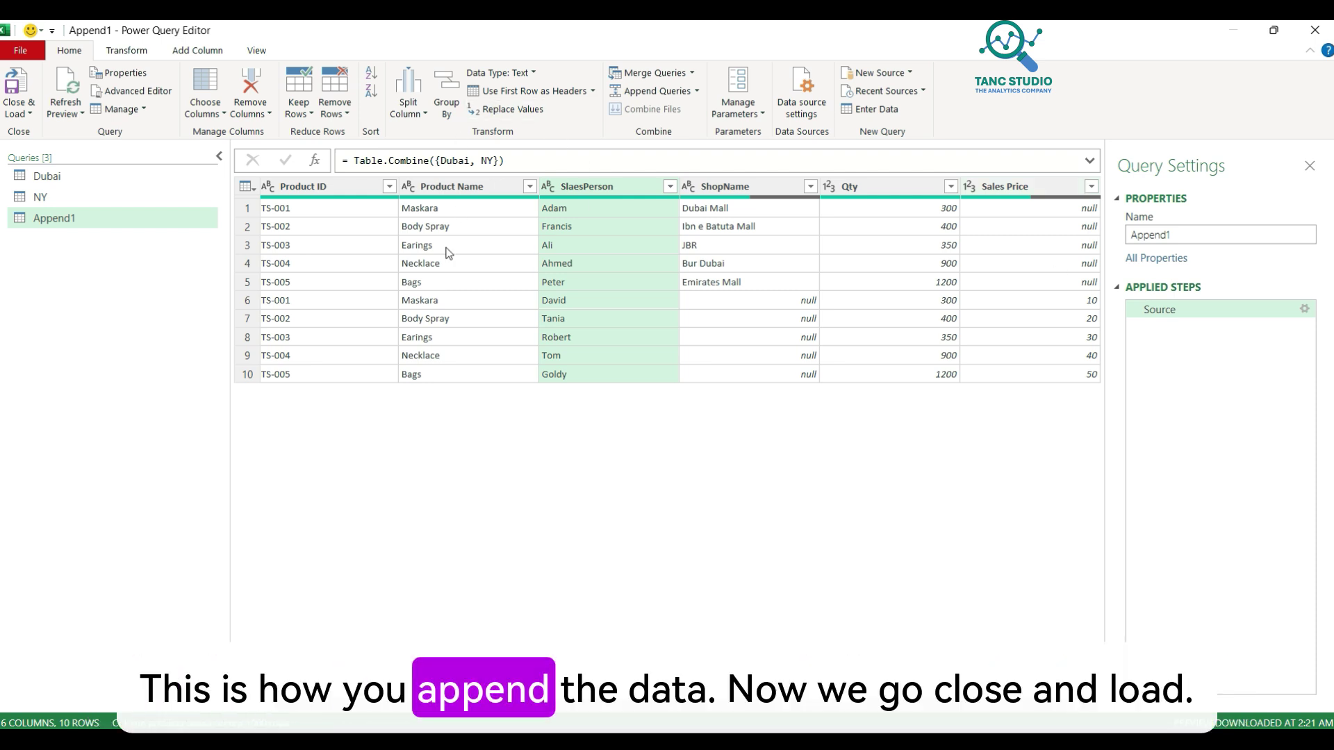
- Close the query editor, load the queries into the workbook, and select the whole appended table from Product ID to Sales Price
left_click(15, 114)
left_click(27, 129)
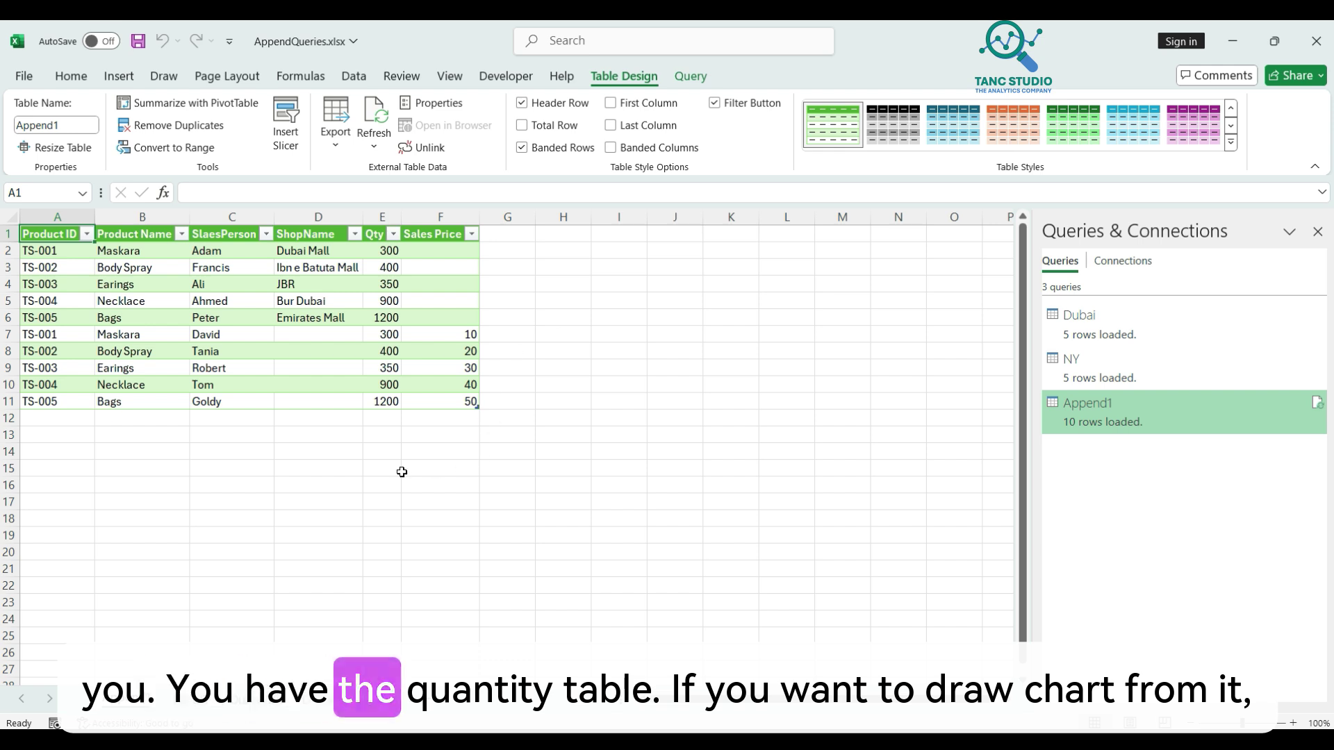
left_click(49, 235)
left_click_drag(49, 234, 449, 402)
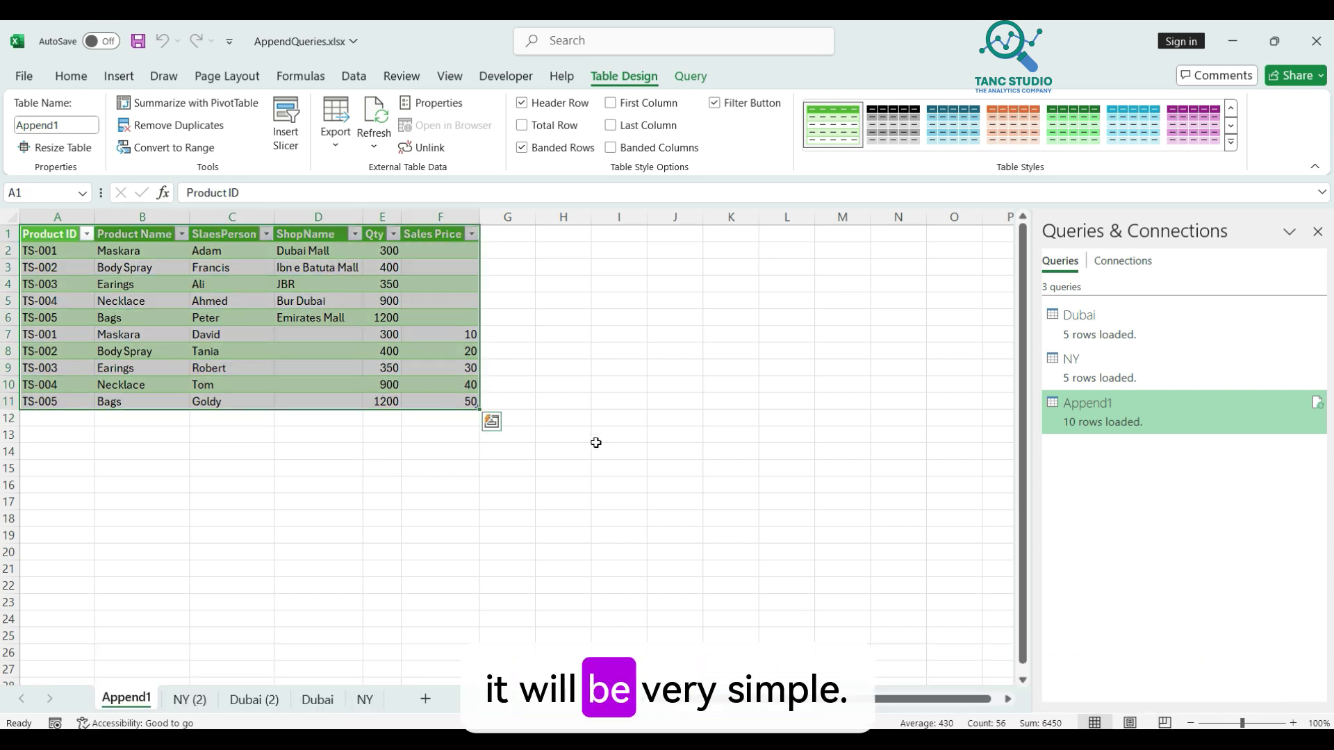